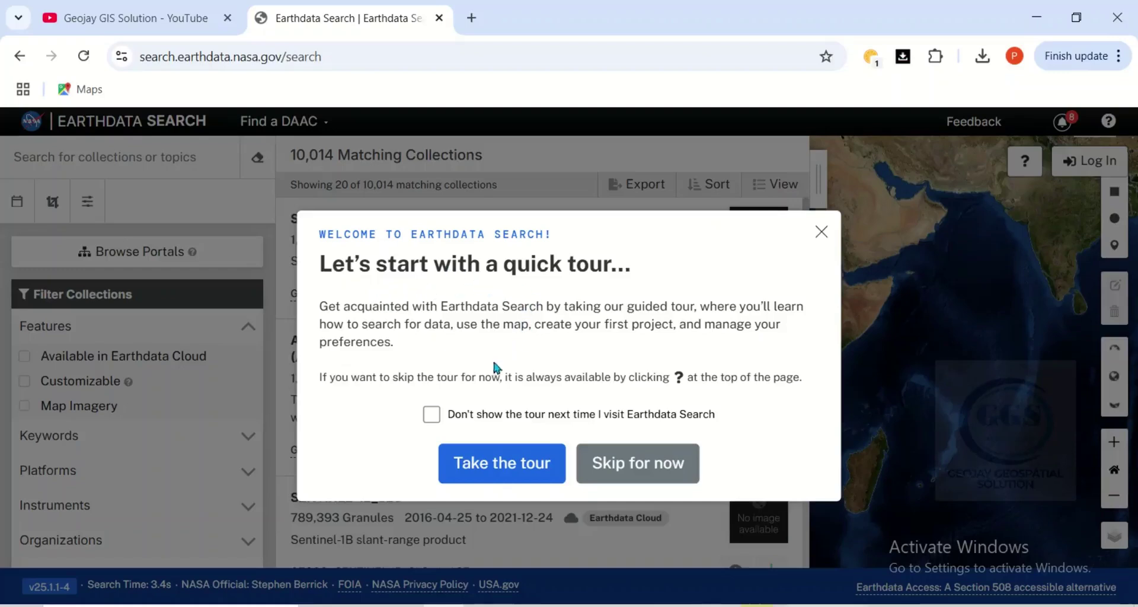
- Skip the welcome tour and sign in with the Earthdata Login username and password
{"action": "left_click", "coordinate": [657, 468]}
{"action": "left_click", "coordinate": [1095, 166]}
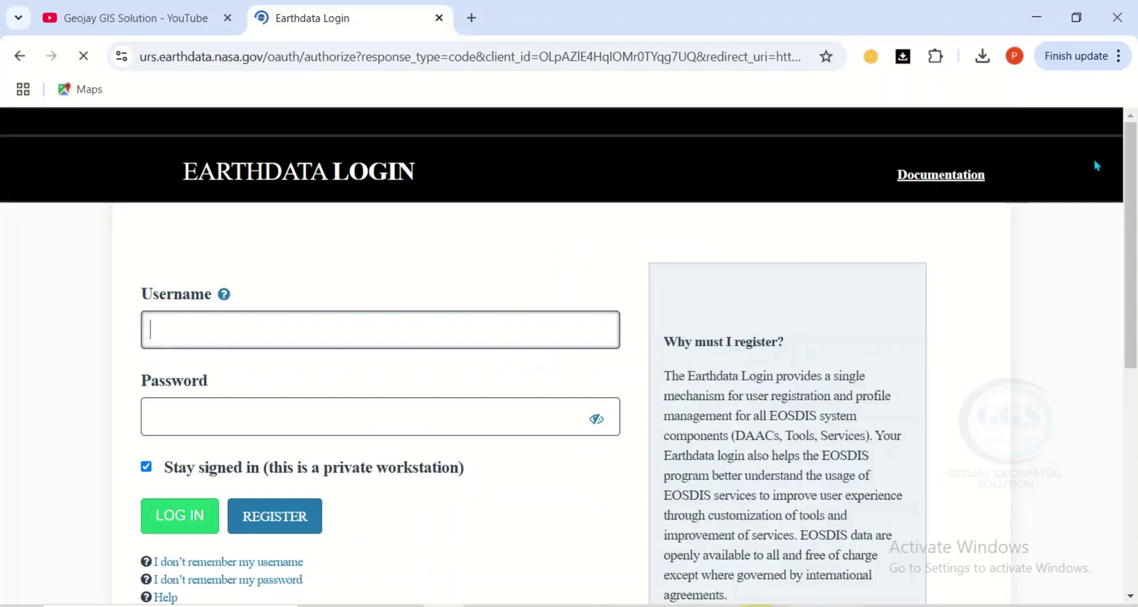
{"action": "scroll", "coordinate": [373, 271], "scroll_direction": "down", "scroll_amount": 1}
{"action": "left_click", "coordinate": [177, 435]}
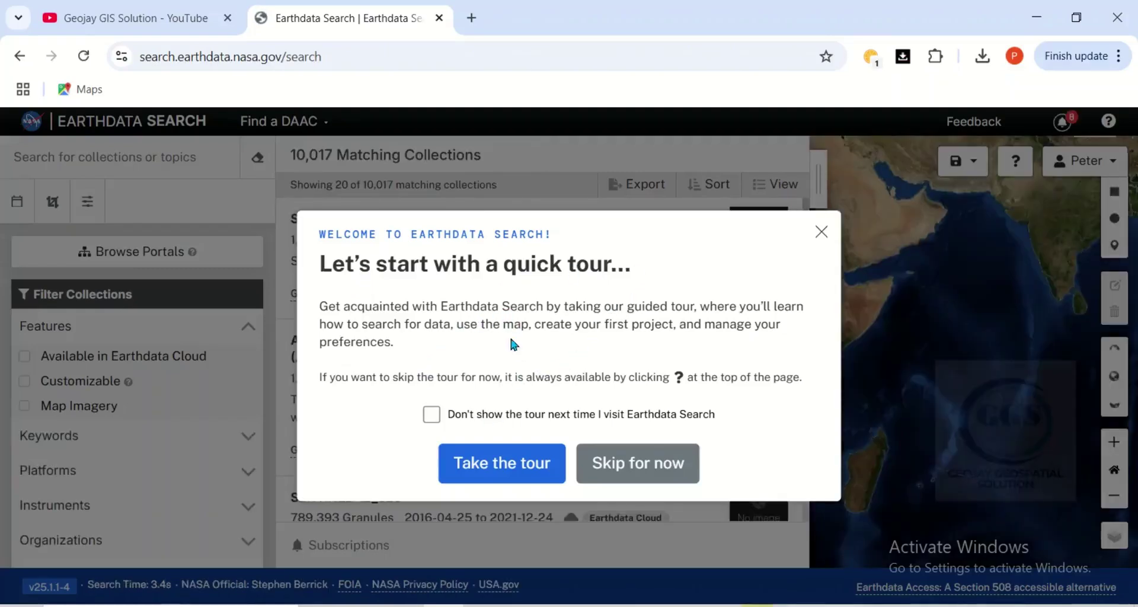
- Dismiss the tour and filter collections by the Shuttle Radar Topography Mission organization
{"action": "left_click", "coordinate": [821, 232]}
{"action": "scroll", "coordinate": [404, 335], "scroll_direction": "down", "scroll_amount": 2}
{"action": "scroll", "coordinate": [151, 391], "scroll_direction": "down", "scroll_amount": 2}
{"action": "scroll", "coordinate": [140, 394], "scroll_direction": "down", "scroll_amount": 2}
{"action": "left_click", "coordinate": [75, 364]}
{"action": "scroll", "coordinate": [102, 376], "scroll_direction": "down", "scroll_amount": 3}
{"action": "scroll", "coordinate": [101, 375], "scroll_direction": "down", "scroll_amount": 1}
{"action": "scroll", "coordinate": [102, 375], "scroll_direction": "down", "scroll_amount": 1}
{"action": "scroll", "coordinate": [102, 374], "scroll_direction": "down", "scroll_amount": 1}
{"action": "scroll", "coordinate": [159, 408], "scroll_direction": "down", "scroll_amount": 6}
{"action": "scroll", "coordinate": [159, 408], "scroll_direction": "down", "scroll_amount": 4}
{"action": "scroll", "coordinate": [158, 407], "scroll_direction": "down", "scroll_amount": 2}
{"action": "left_click", "coordinate": [74, 336]}
- Restrict the results to the HGT data format, leaving 4 SRTM collections
{"action": "scroll", "coordinate": [184, 418], "scroll_direction": "down", "scroll_amount": 3}
{"action": "scroll", "coordinate": [118, 385], "scroll_direction": "down", "scroll_amount": 1}
{"action": "left_click", "coordinate": [68, 333]}
{"action": "left_click", "coordinate": [25, 407]}
- Pan the map from the Indian Ocean to West Africa, zoom in and narrow the results panel
{"action": "scroll", "coordinate": [516, 320], "scroll_direction": "down", "scroll_amount": 2}
{"action": "scroll", "coordinate": [516, 319], "scroll_direction": "up", "scroll_amount": 2}
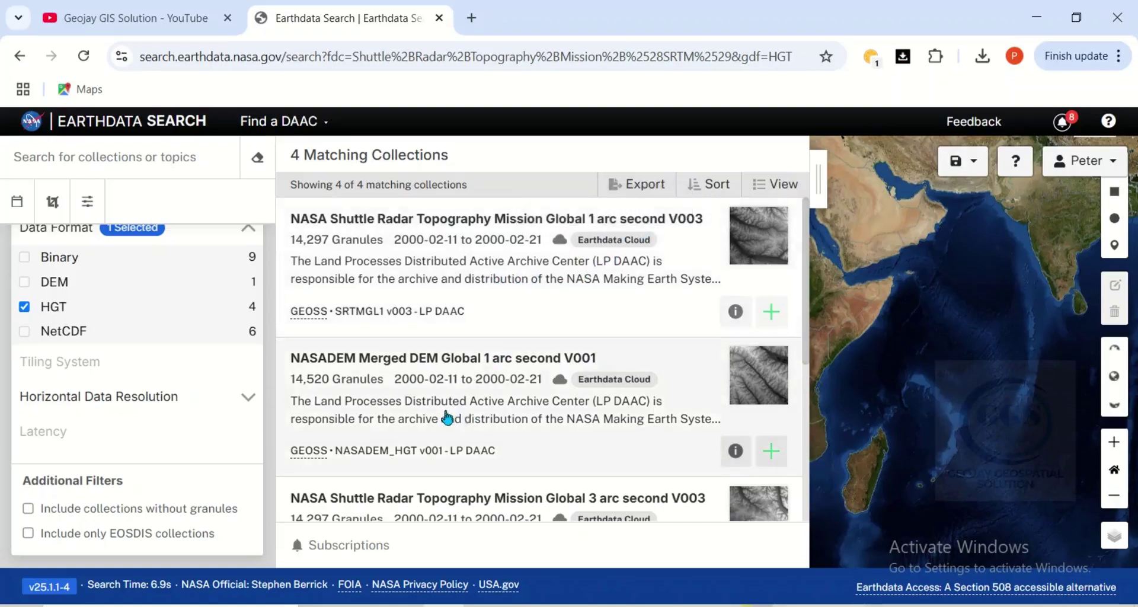
{"action": "scroll", "coordinate": [504, 370], "scroll_direction": "down", "scroll_amount": 2}
{"action": "scroll", "coordinate": [504, 367], "scroll_direction": "up", "scroll_amount": 2}
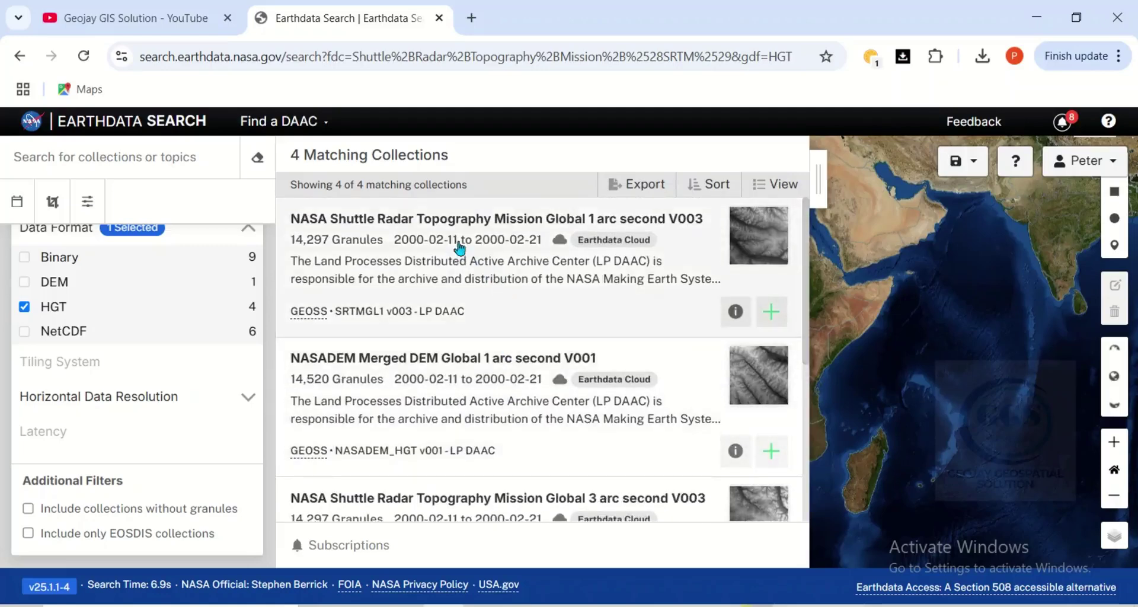
{"action": "mouse_move", "coordinate": [861, 340]}
{"action": "left_mouse_down"}
{"action": "mouse_move", "coordinate": [925, 350]}
{"action": "mouse_move", "coordinate": [982, 392]}
{"action": "left_mouse_up"}
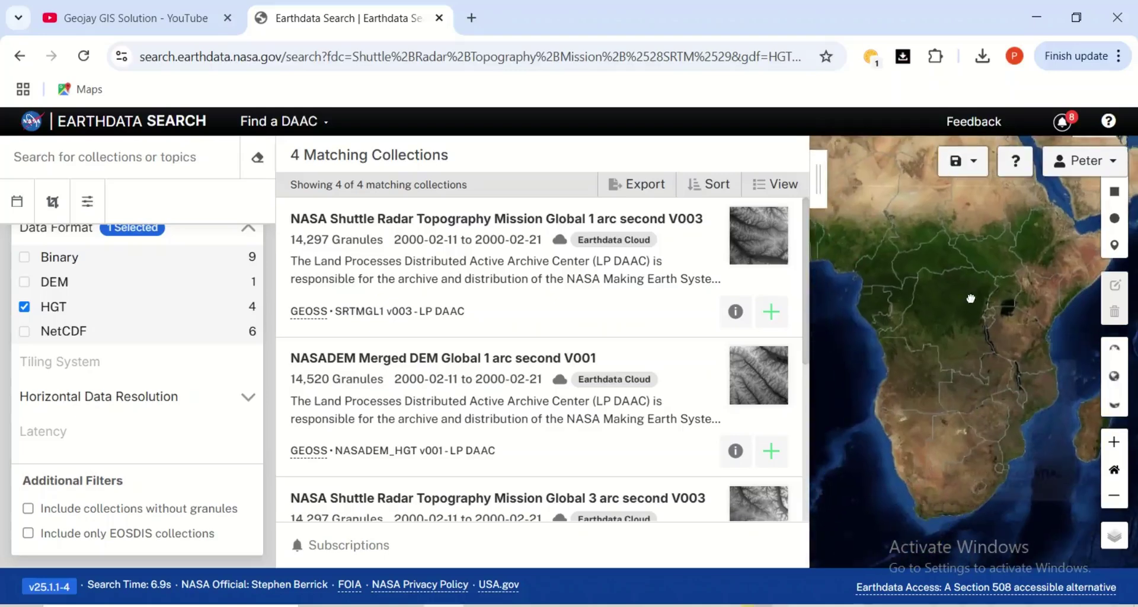
{"action": "scroll", "coordinate": [953, 363], "scroll_direction": "up", "scroll_amount": 1}
{"action": "double_click", "coordinate": [928, 355]}
{"action": "scroll", "coordinate": [925, 325], "scroll_direction": "up", "scroll_amount": 1}
{"action": "left_click_drag", "start_coordinate": [826, 190], "coordinate": [709, 178]}
{"action": "scroll", "coordinate": [824, 368], "scroll_direction": "down", "scroll_amount": 2}
- Draw a small rectangular spatial search area over the place of interest in West Africa
{"action": "left_click", "coordinate": [1115, 193]}
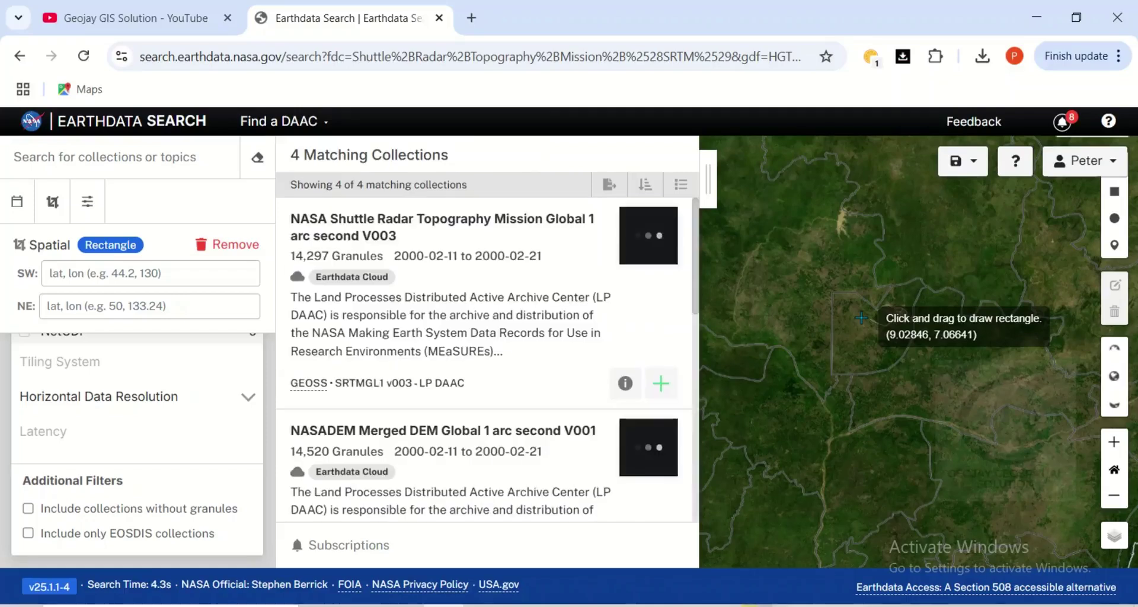
{"action": "mouse_move", "coordinate": [864, 315]}
{"action": "left_mouse_down"}
{"action": "mouse_move", "coordinate": [896, 351]}
{"action": "mouse_move", "coordinate": [890, 345]}
{"action": "left_mouse_up"}
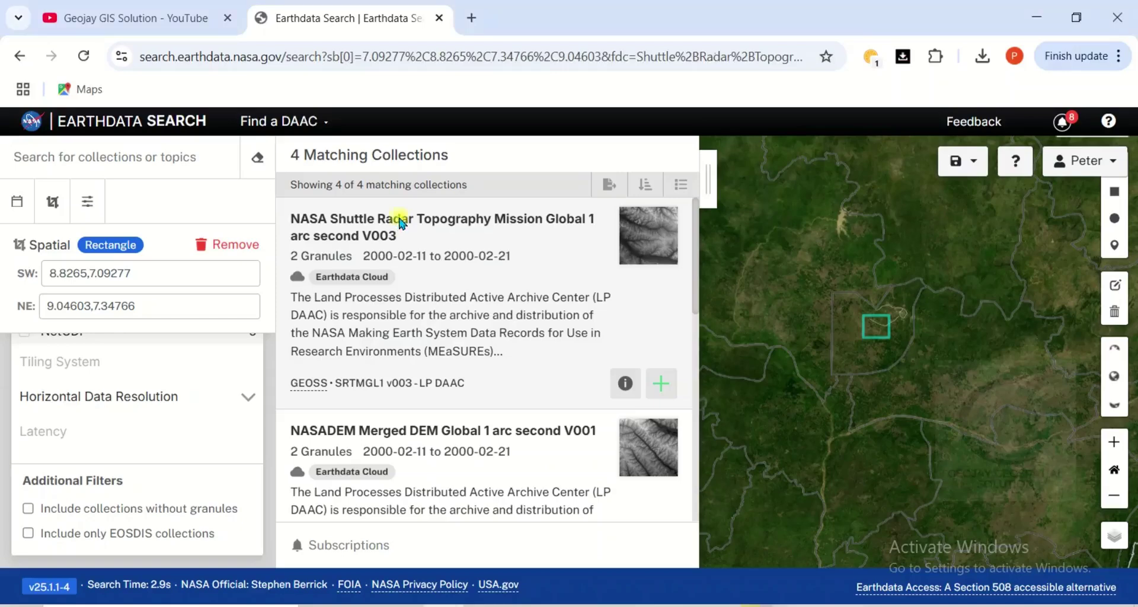
- Open the granule list of the NASA SRTM Global 1 arc second V003 collection
{"action": "left_click", "coordinate": [400, 223]}
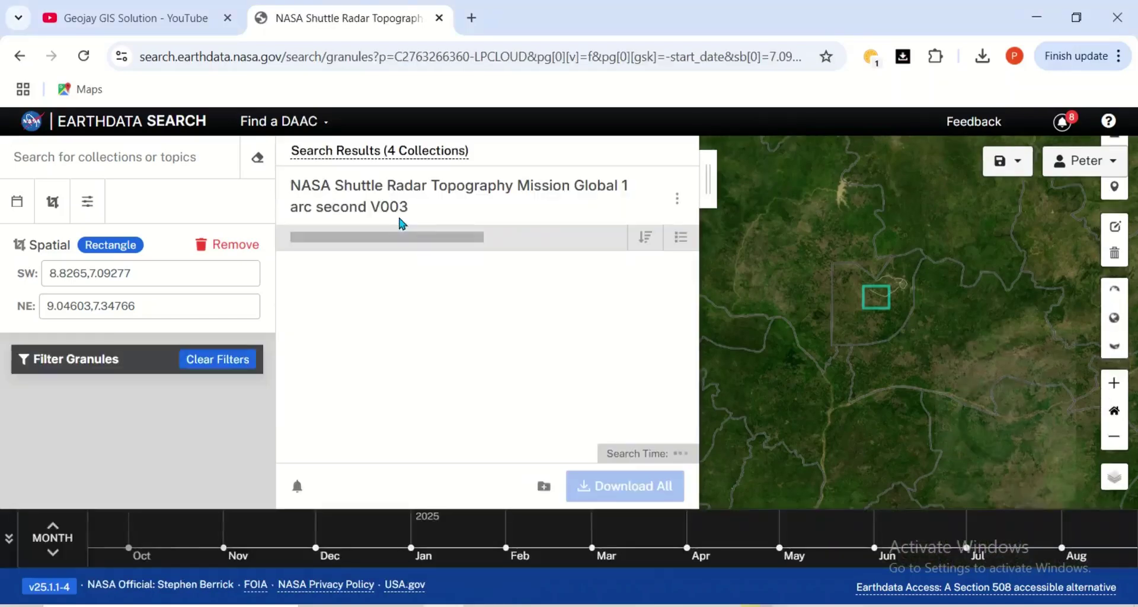
- Download the N08E007.SRTMGL1.hgt.zip tile through Earthdata Login
{"action": "left_click", "coordinate": [543, 398]}
{"action": "left_click", "coordinate": [543, 396]}
{"action": "left_click", "coordinate": [587, 462]}
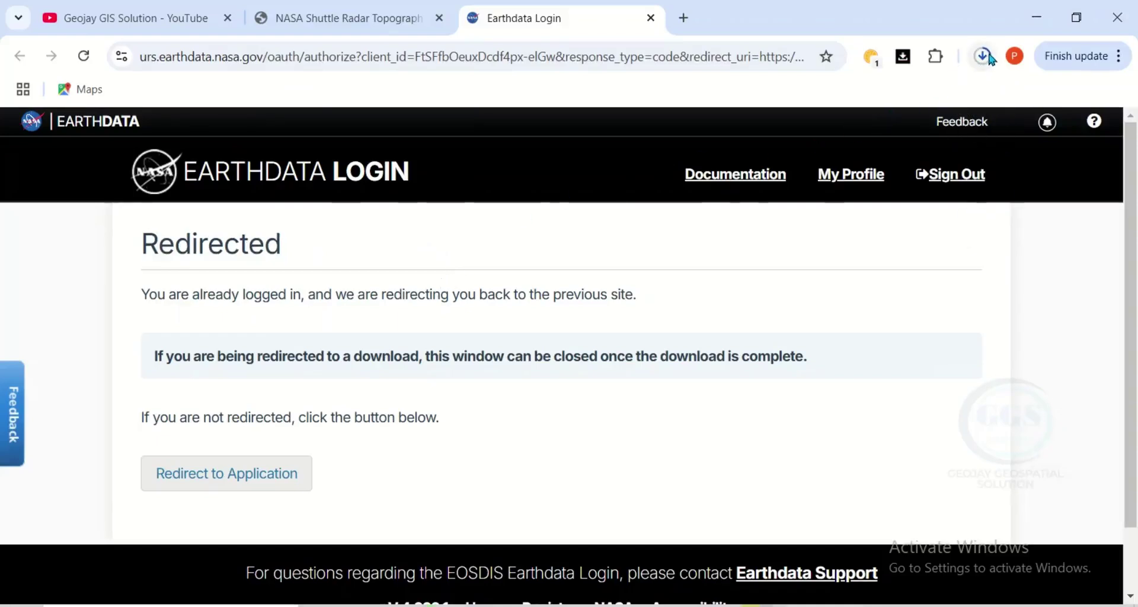
{"action": "left_click", "coordinate": [985, 56]}
{"action": "left_click", "coordinate": [653, 19]}
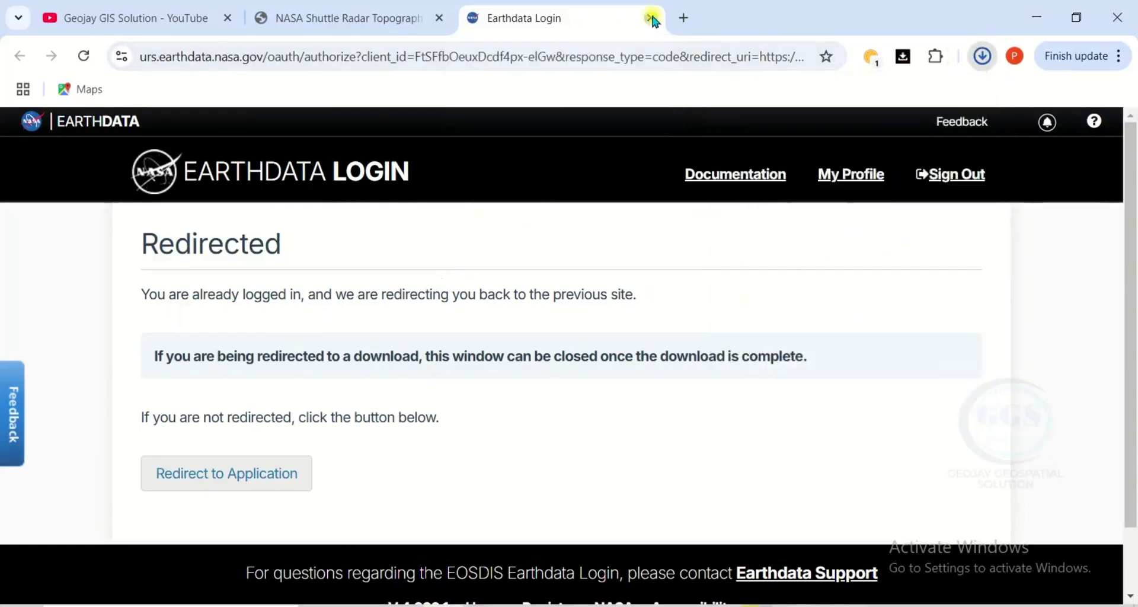
- Download the N09E007.SRTMGL1.hgt.zip tile and wait for it to finish
{"action": "left_click", "coordinate": [337, 394]}
{"action": "left_click", "coordinate": [388, 461]}
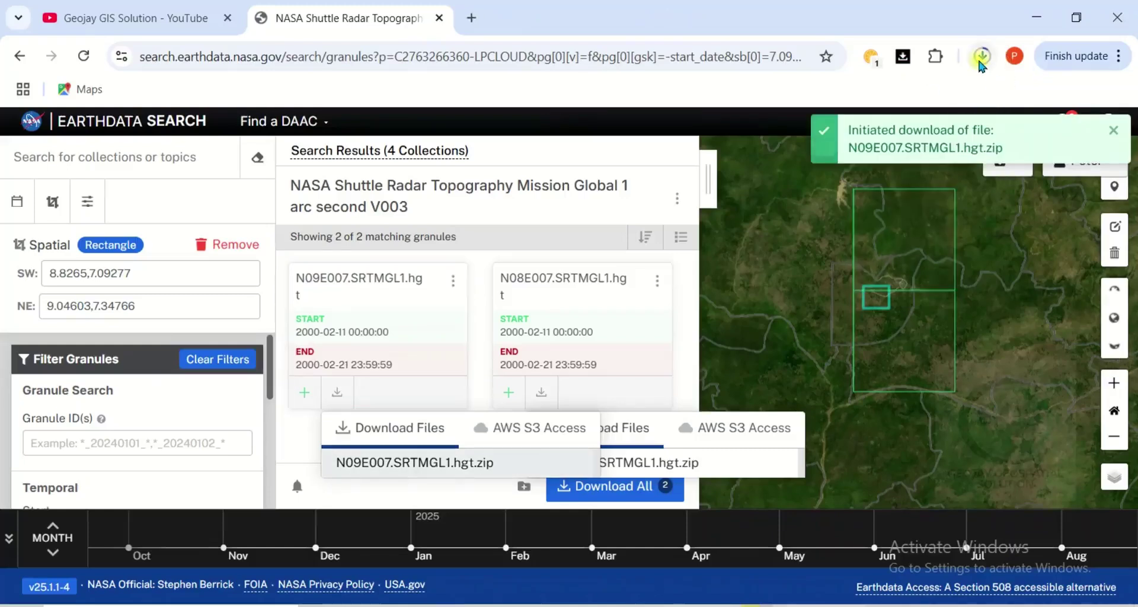
{"action": "left_click", "coordinate": [981, 59]}
{"action": "mouse_move", "coordinate": [831, 196]}
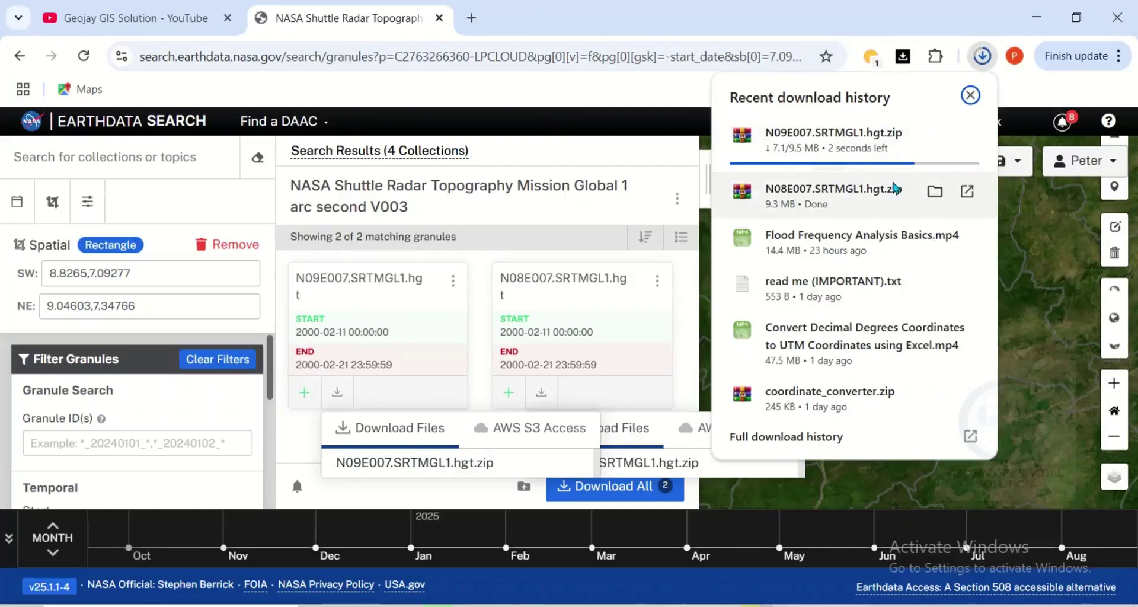
{"action": "left_click", "coordinate": [972, 100]}
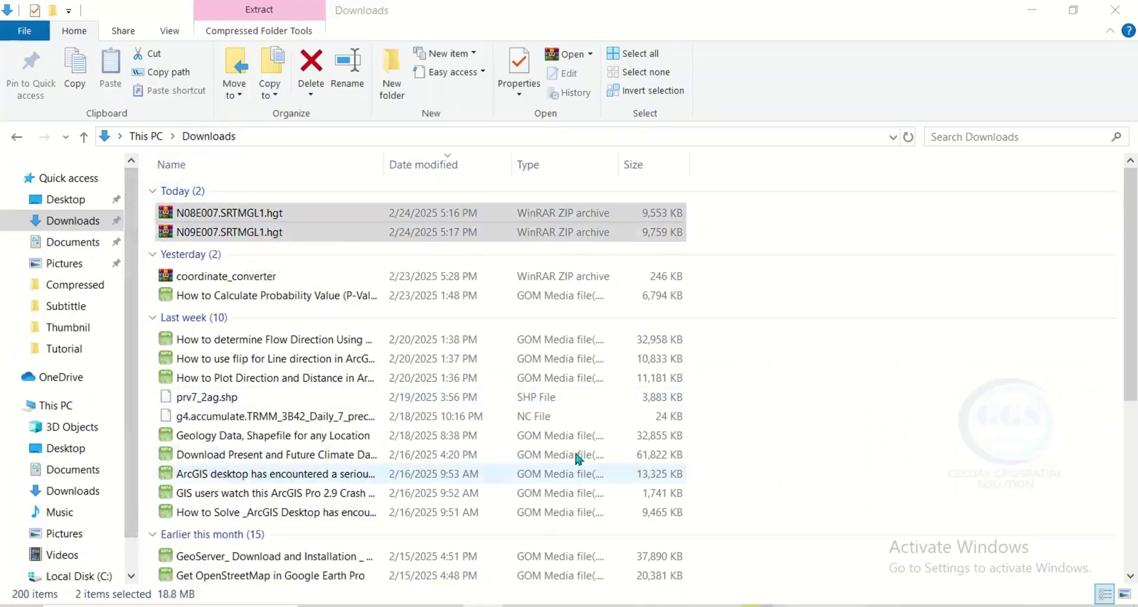
- Cut both SRTM archives, N08E007 and N09E007, from Downloads
{"action": "left_click", "coordinate": [271, 215]}
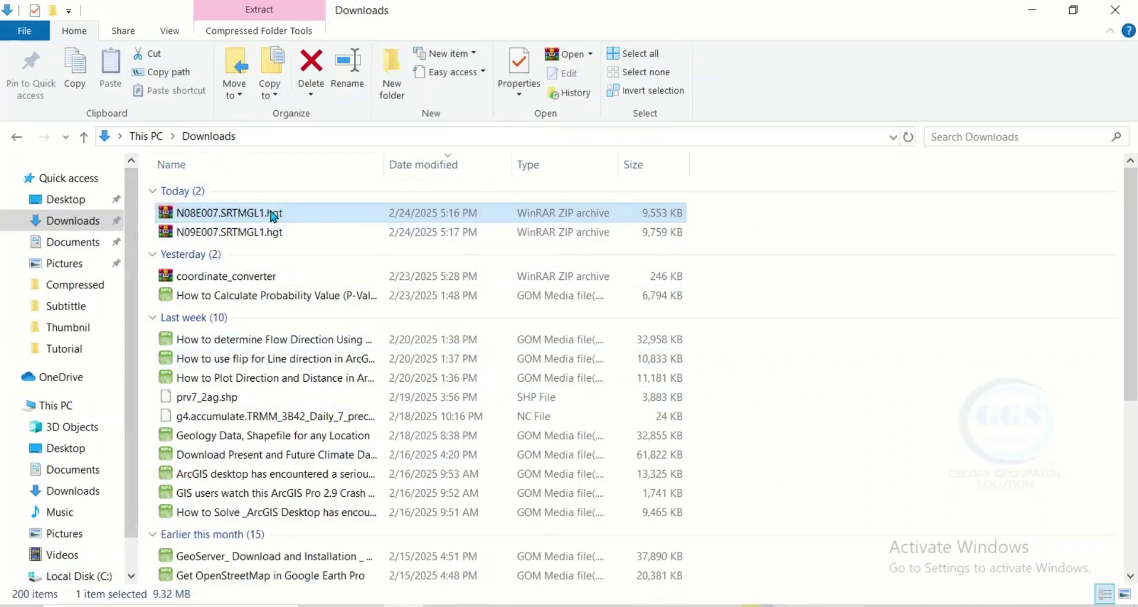
{"action": "left_click", "coordinate": [270, 233], "text": "shift"}
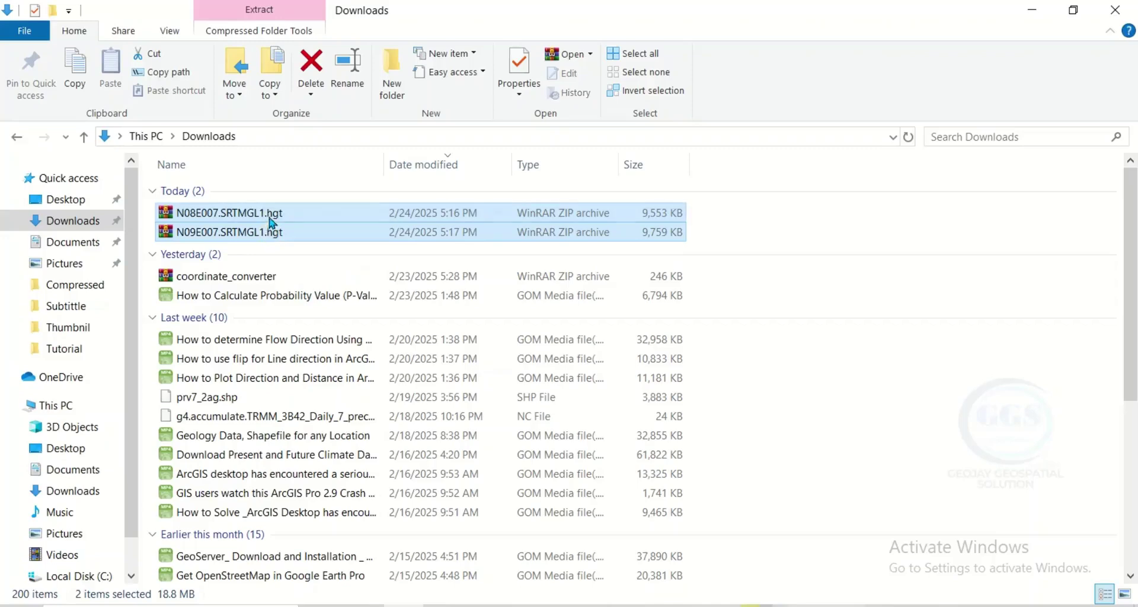
{"action": "right_click", "coordinate": [270, 212]}
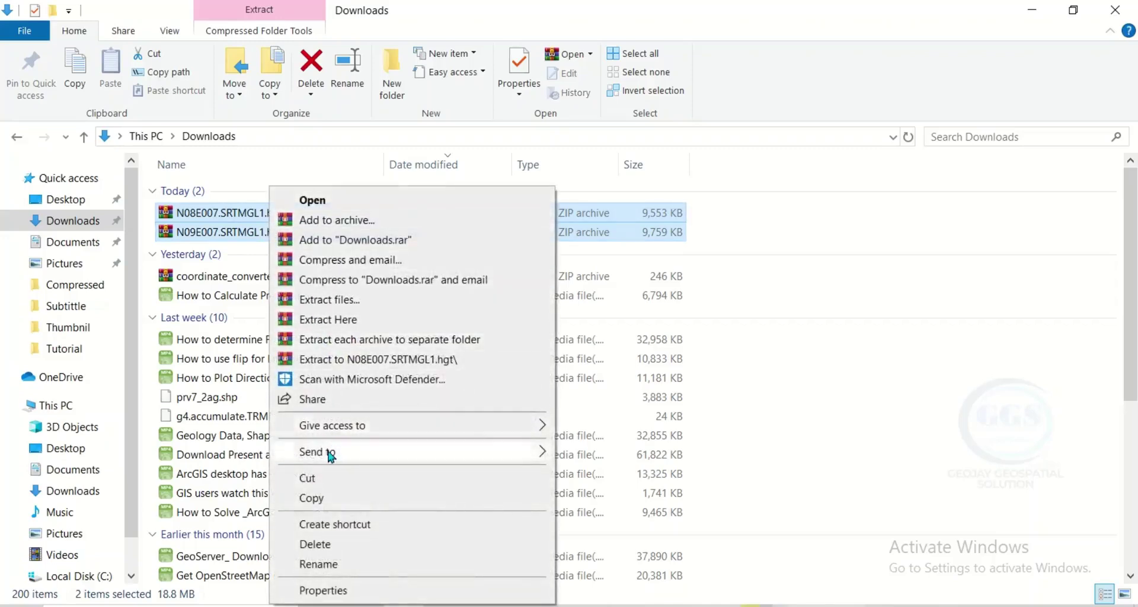
{"action": "left_click", "coordinate": [318, 479]}
- Create a new folder named 'Elevation' in Downloads and open it
{"action": "left_click", "coordinate": [391, 68]}
{"action": "type", "text": "Elevation"}
{"action": "key", "text": "Return"}
{"action": "double_click", "coordinate": [243, 252]}
- Paste both archives into Elevation, extract them there, and switch to QGIS
{"action": "right_click", "coordinate": [264, 254]}
{"action": "left_click", "coordinate": [313, 382]}
{"action": "right_click", "coordinate": [264, 196]}
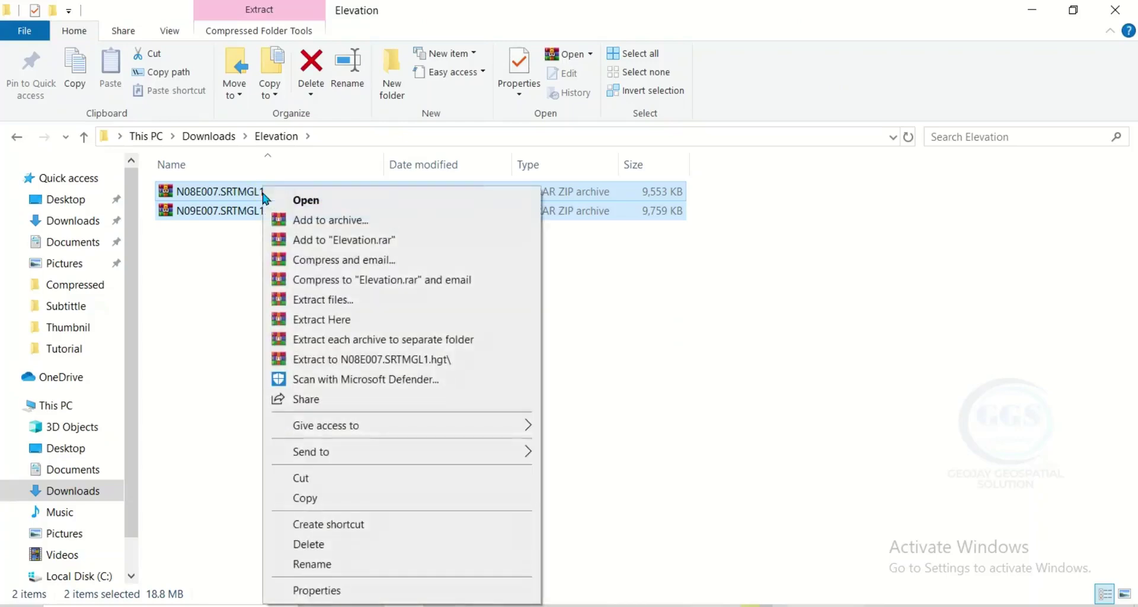
{"action": "left_click", "coordinate": [326, 321]}
{"action": "left_click", "coordinate": [721, 539]}
- Add N08E007.hgt and N09E007.hgt from Downloads\Elevation as raster layers
{"action": "left_click", "coordinate": [521, 421]}
{"action": "left_click", "coordinate": [134, 30]}
{"action": "left_click", "coordinate": [514, 110]}
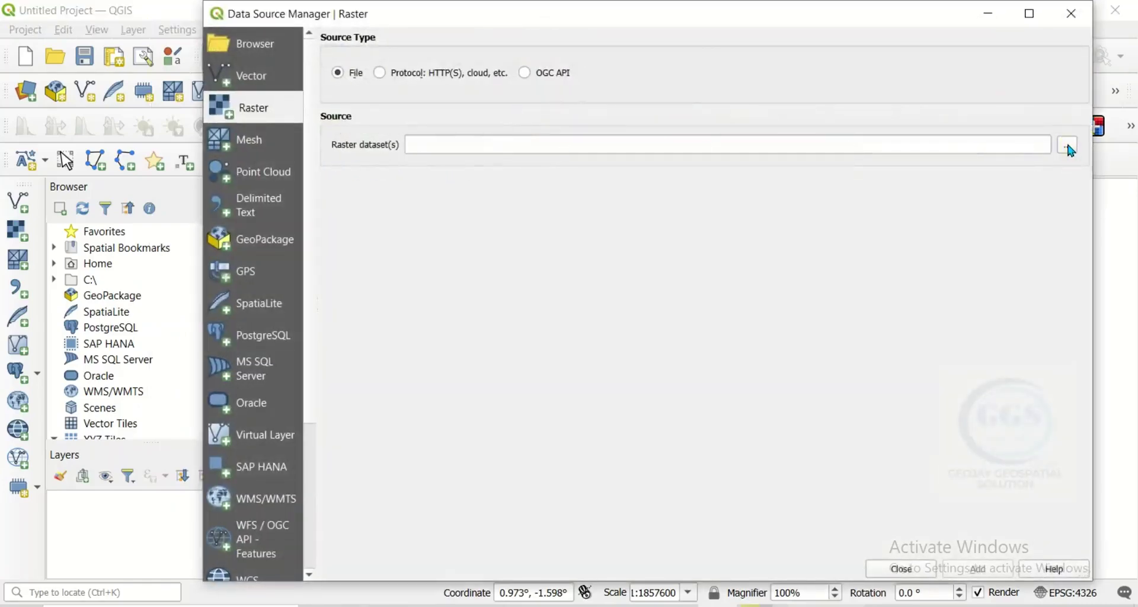
{"action": "left_click", "coordinate": [1070, 148]}
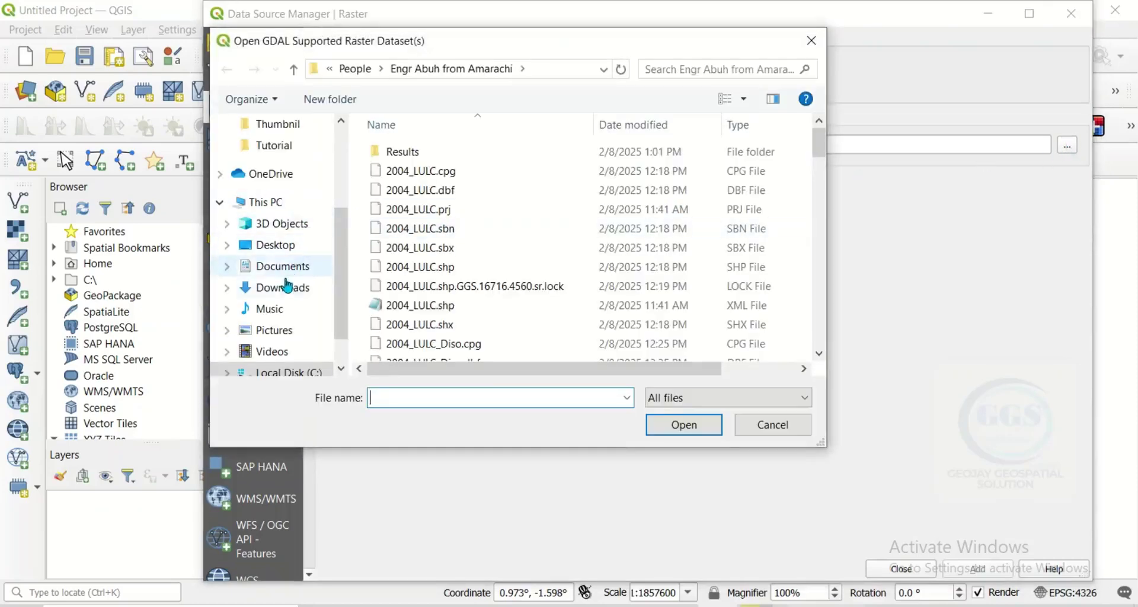
{"action": "left_click", "coordinate": [296, 294]}
{"action": "double_click", "coordinate": [415, 173]}
{"action": "left_click", "coordinate": [417, 155]}
{"action": "left_click", "coordinate": [443, 196], "text": "ctrl"}
{"action": "left_click", "coordinate": [685, 425]}
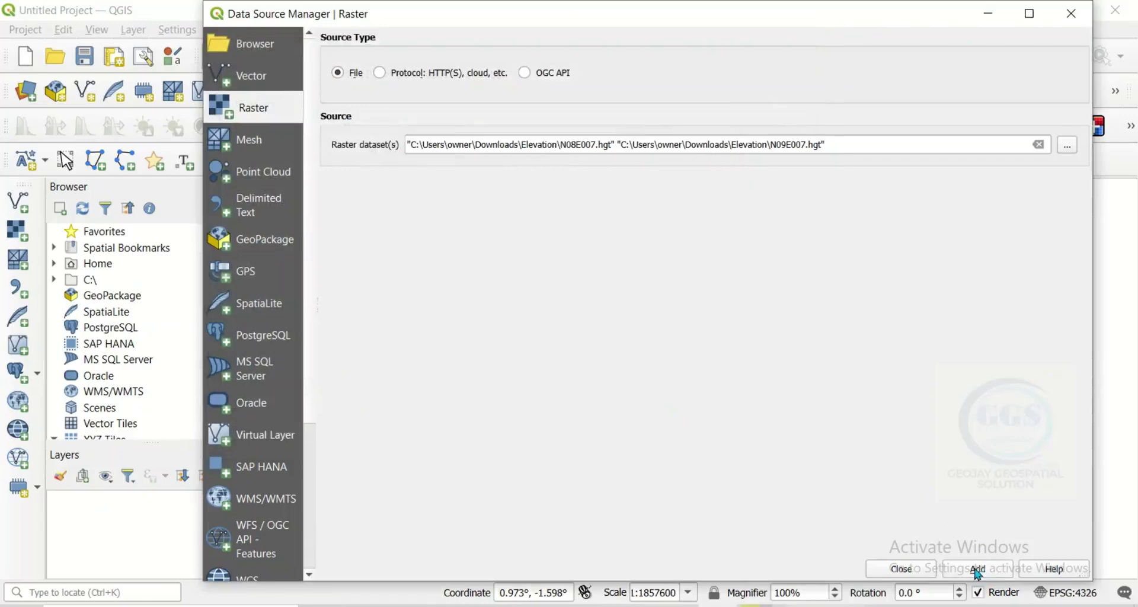
{"action": "left_click", "coordinate": [978, 570]}
- Close the Data Source Manager, enlarge the Layers panel and recentre the two stacked tiles
{"action": "left_click", "coordinate": [902, 569]}
{"action": "left_click_drag", "start_coordinate": [184, 444], "coordinate": [211, 257]}
{"action": "mouse_move", "coordinate": [683, 339]}
{"action": "left_mouse_down"}
{"action": "mouse_move", "coordinate": [572, 332]}
{"action": "mouse_move", "coordinate": [611, 368]}
{"action": "left_mouse_up"}
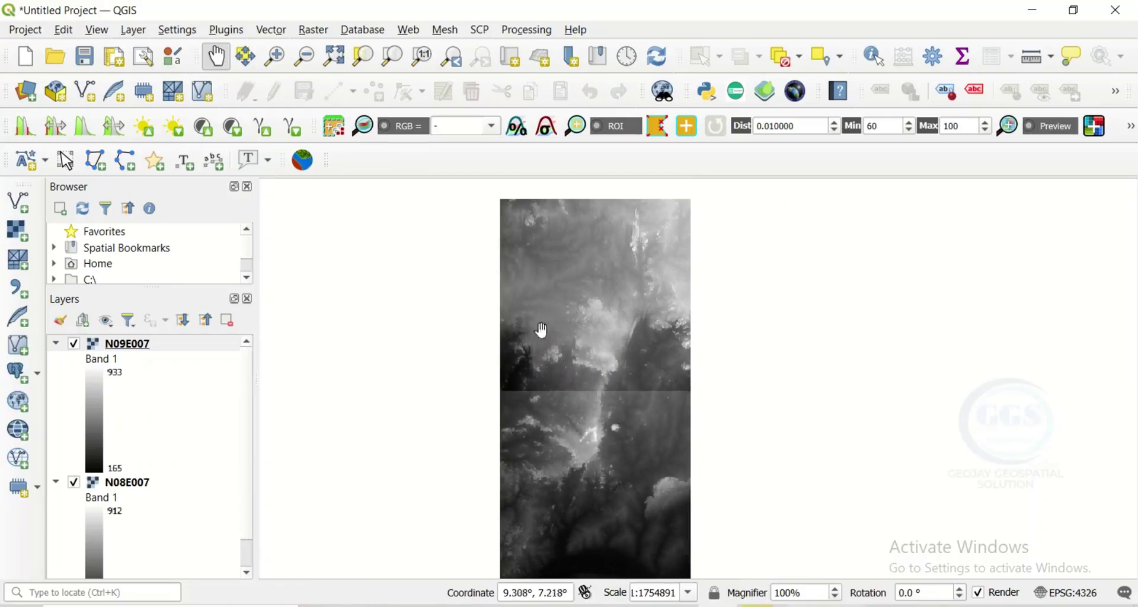